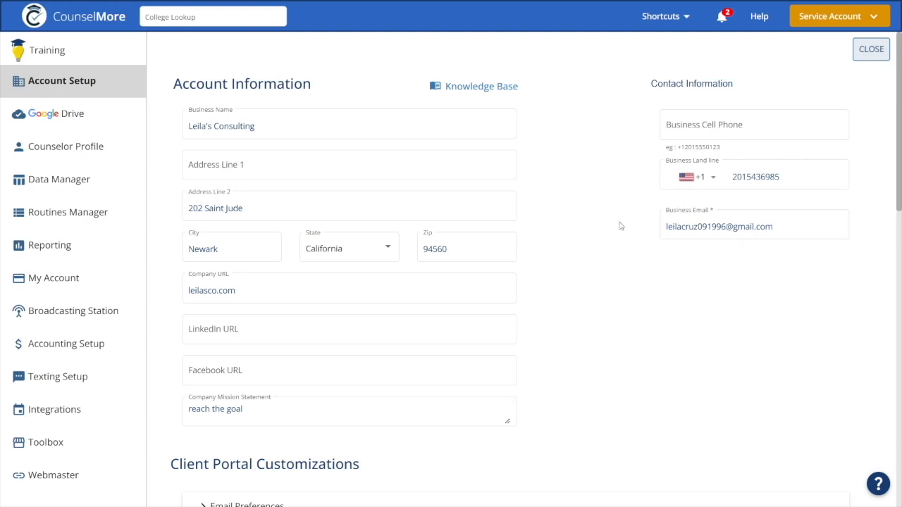
Open the Email Preferences and Client Portal Branding sections under Client Portal Customizations to review them
scroll(597, 219, "down", 4)
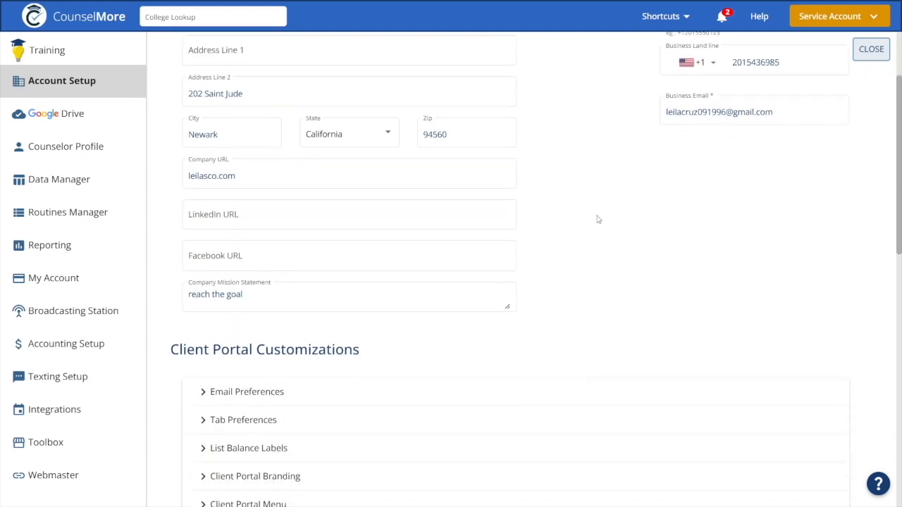
left_click(432, 213)
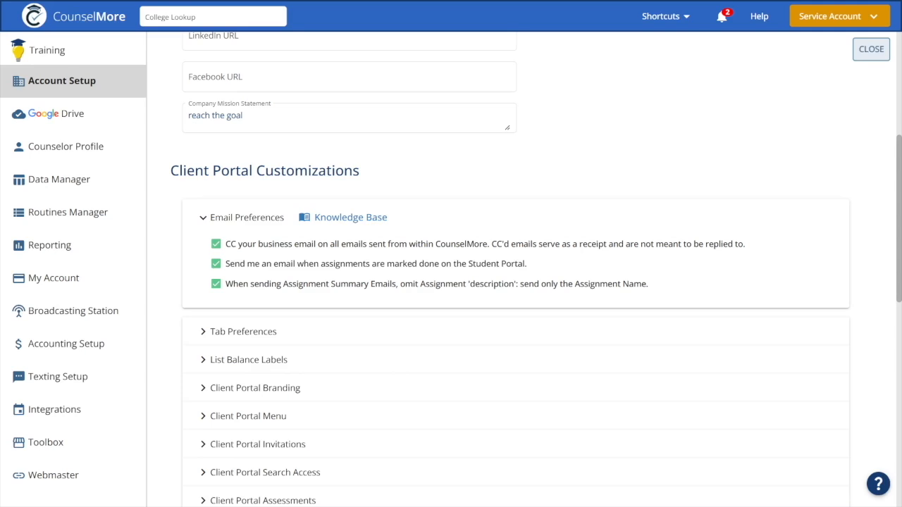
left_click(265, 389)
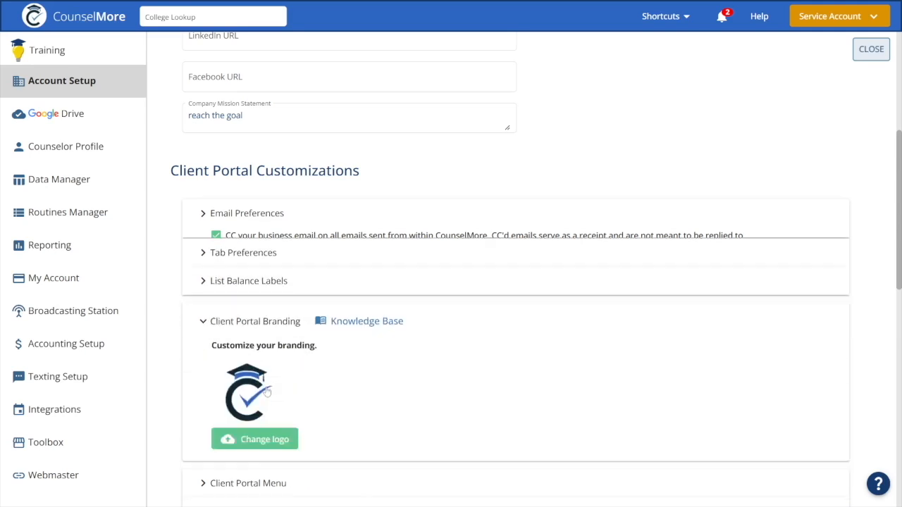
scroll(384, 354, "down", 1)
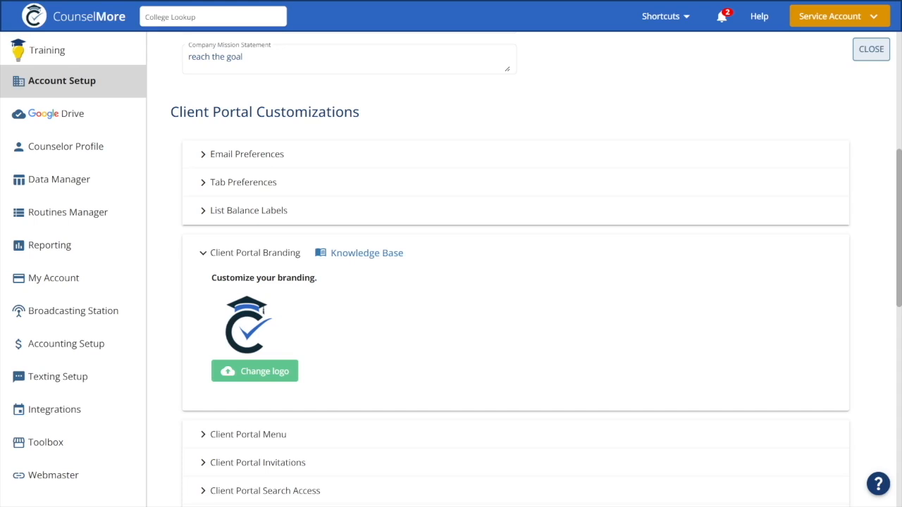
scroll(373, 329, "down", 3)
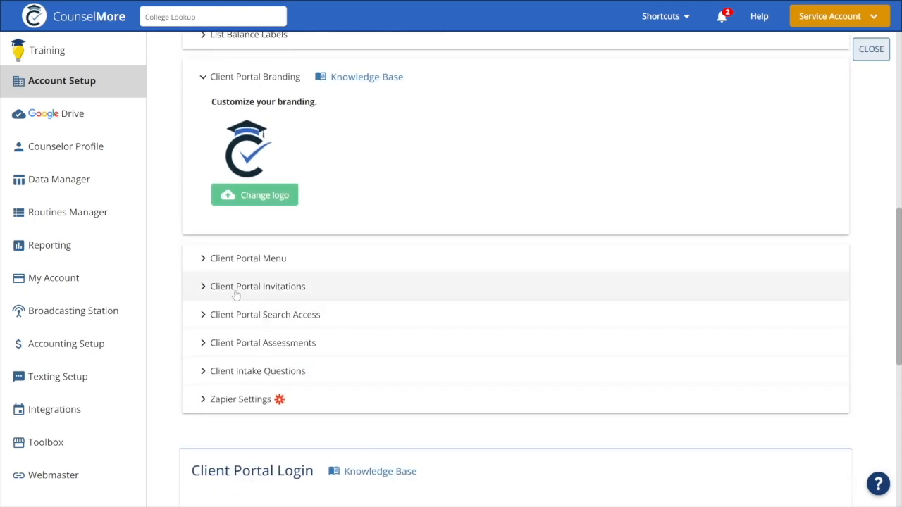
Open Client Portal Invitations and review the student and parent portal welcome messages
left_click(259, 294)
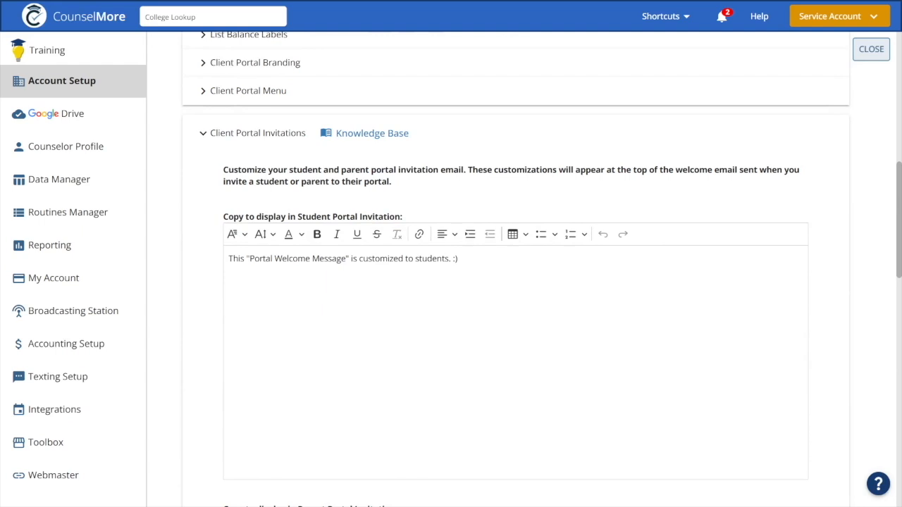
left_click(458, 258)
scroll(469, 265, "down", 5)
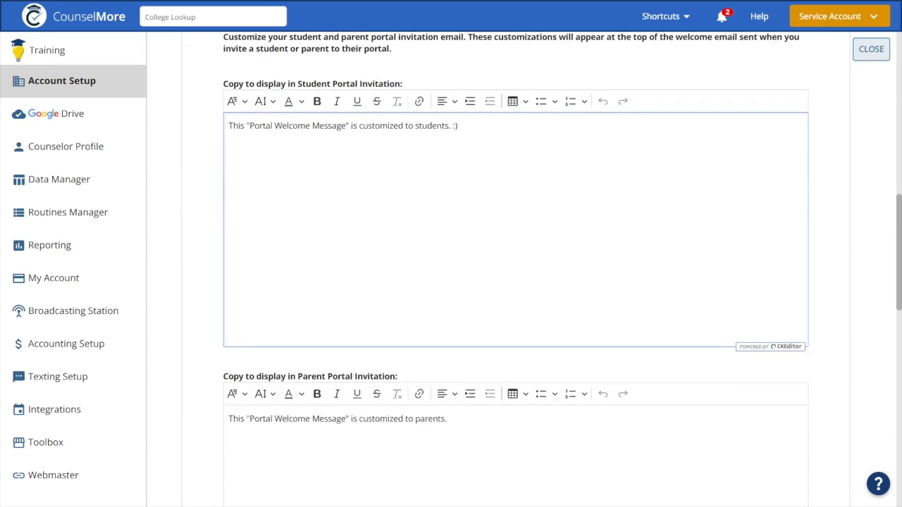
left_click(469, 266)
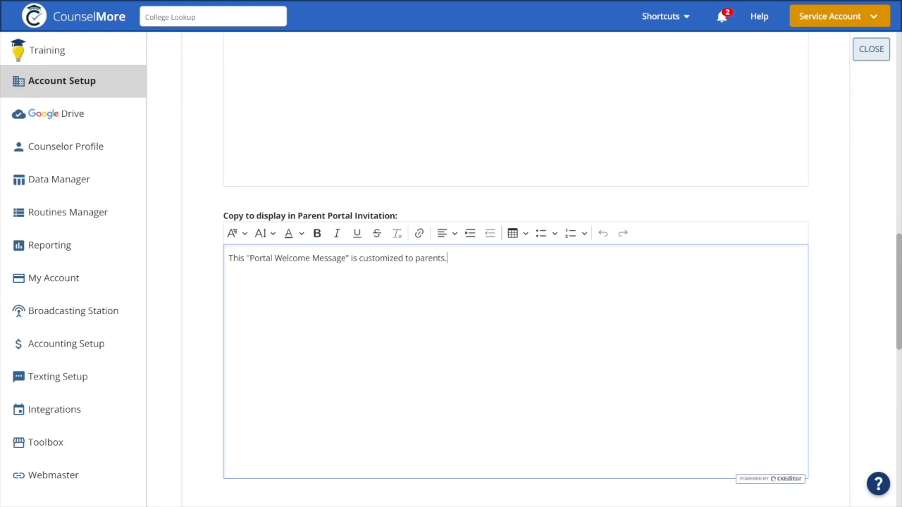
scroll(275, 296, "down", 3)
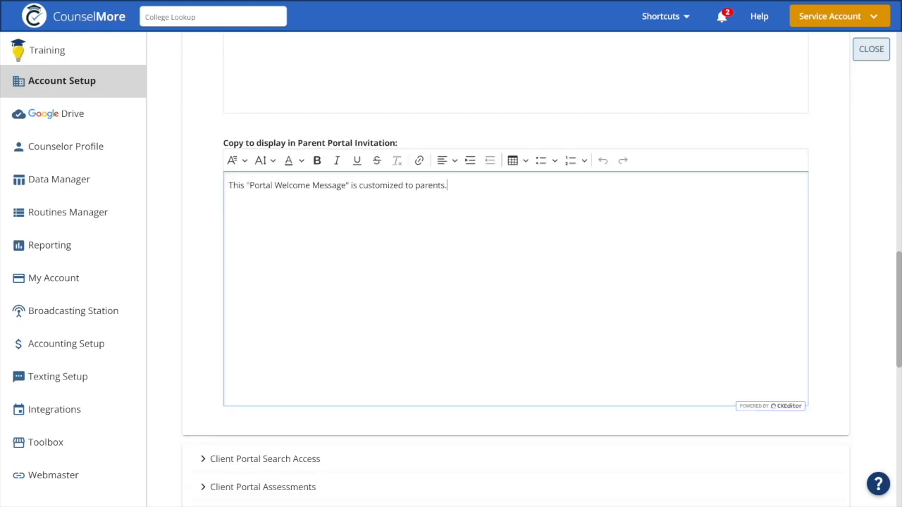
Open Client Portal Search Access and switch on search access for the first students in the list
left_click(276, 296)
left_click(234, 257)
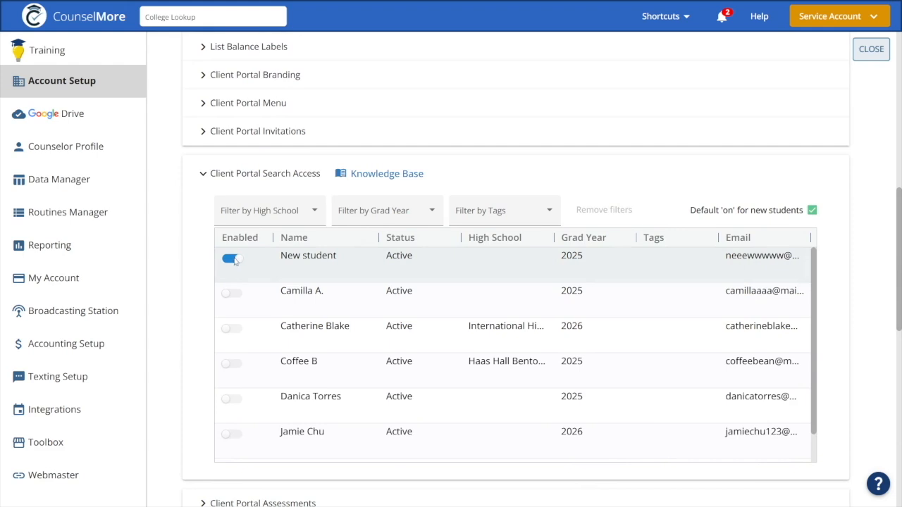
left_click(235, 259)
left_click(235, 261)
left_click(233, 293)
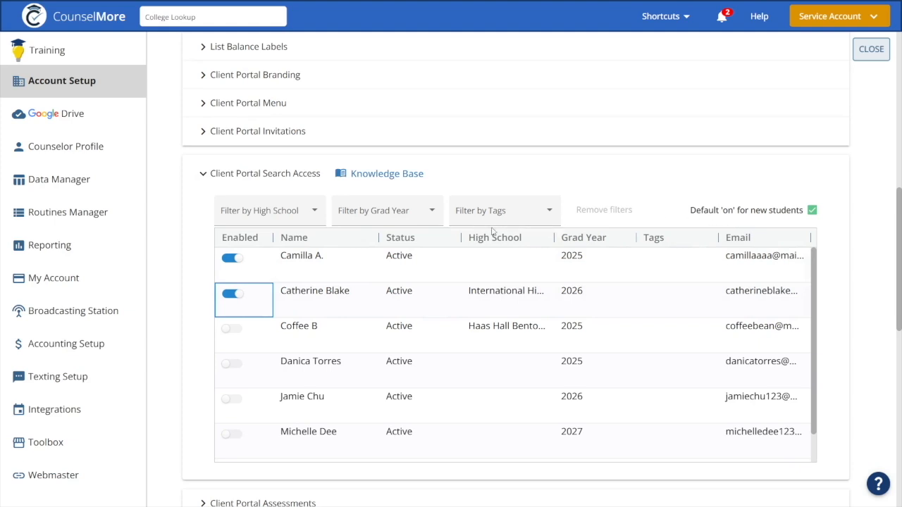
Open List Balance Labels and inspect the Net, Fit, Reach and Lottery label fields
scroll(361, 134, "up", 2)
left_click(360, 105)
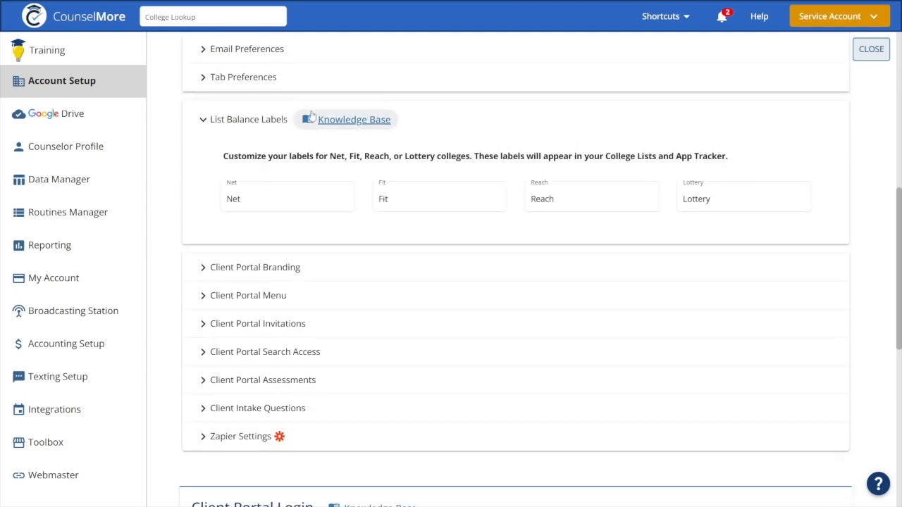
left_click(282, 199)
left_click(426, 199)
left_click(581, 199)
left_click(740, 198)
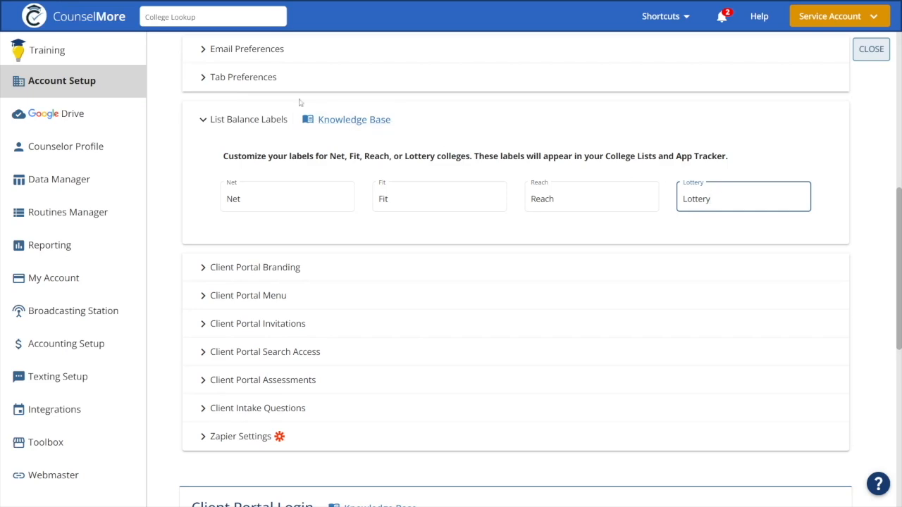
Open Tab Preferences and move the Assignments tab to the first position in the tab order
left_click(266, 79)
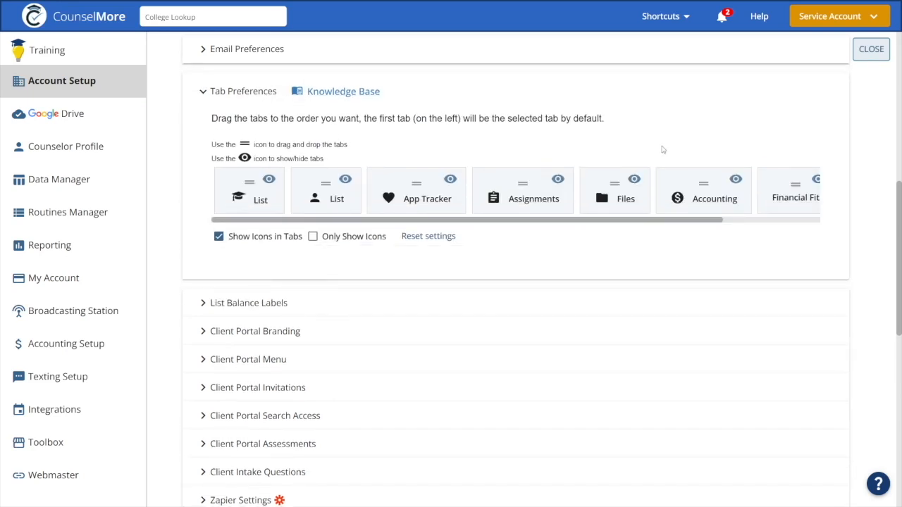
left_click_drag(579, 223, 461, 227)
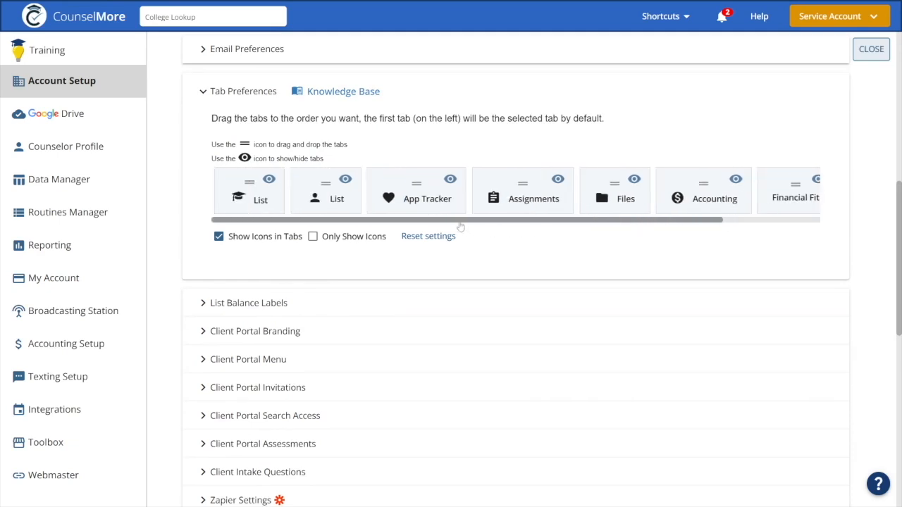
left_click(218, 237)
left_click(218, 237)
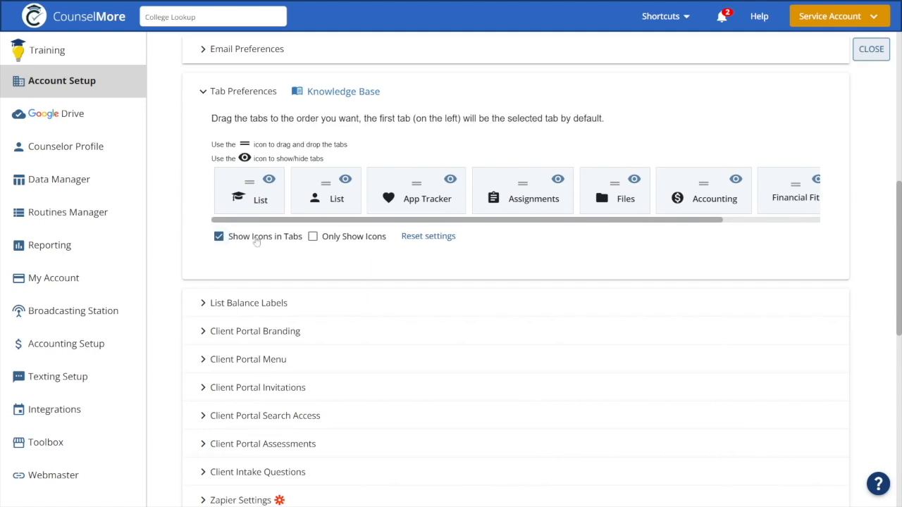
left_click_drag(527, 192, 243, 190)
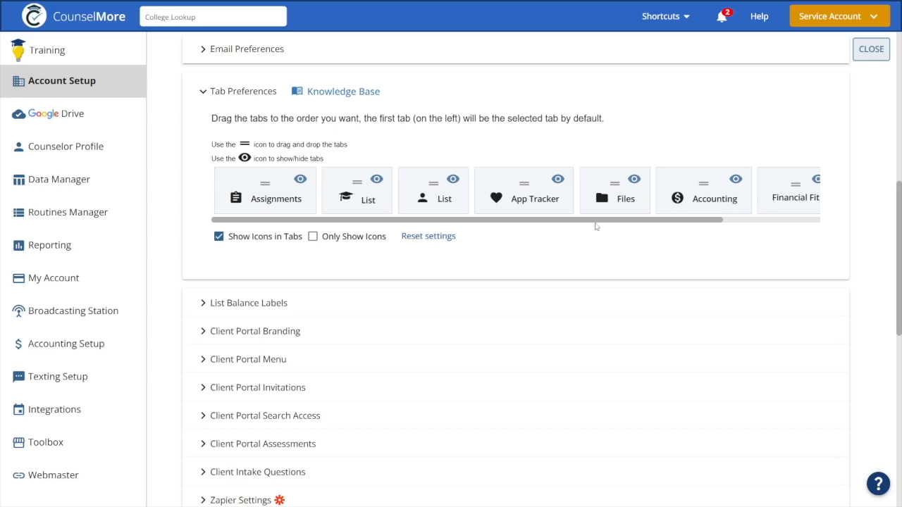
left_click_drag(594, 225, 570, 228)
Open Client Portal Menu and compare its links with the Shortcuts menu in the header
scroll(569, 227, "down", 2)
left_click(409, 240)
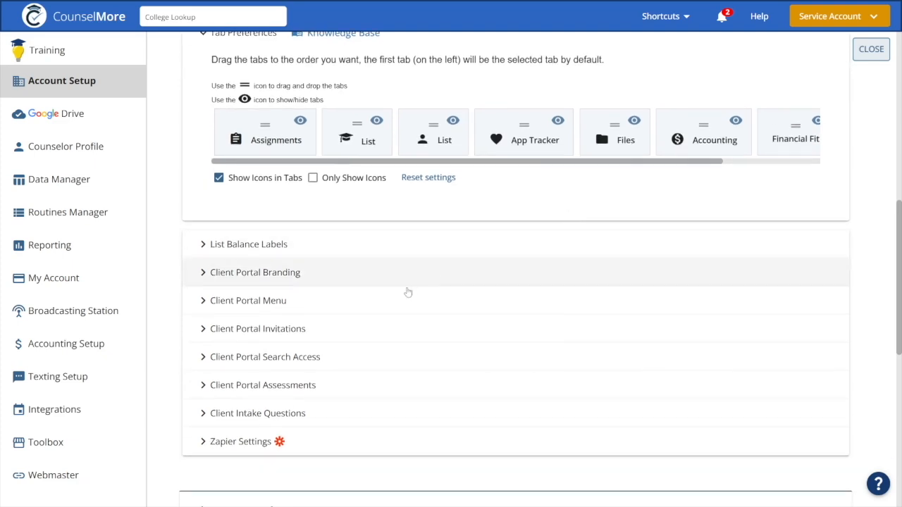
left_click(360, 189)
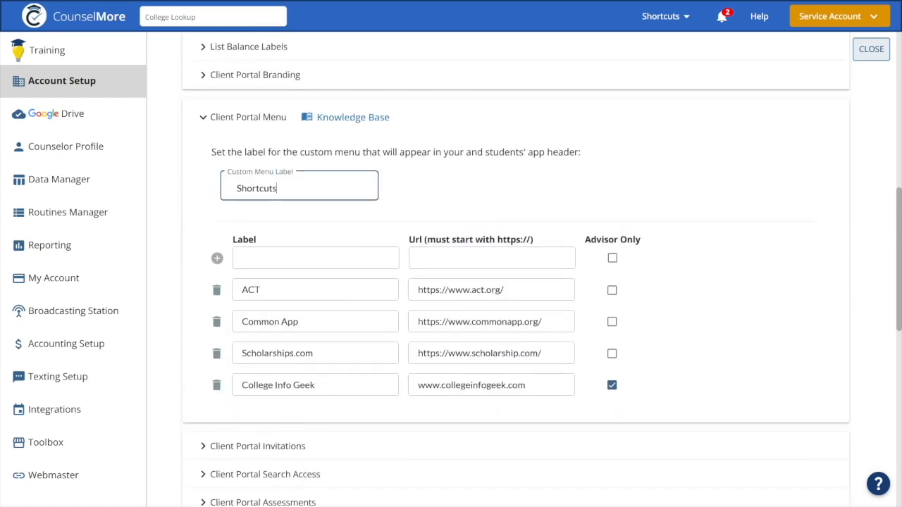
left_click(685, 21)
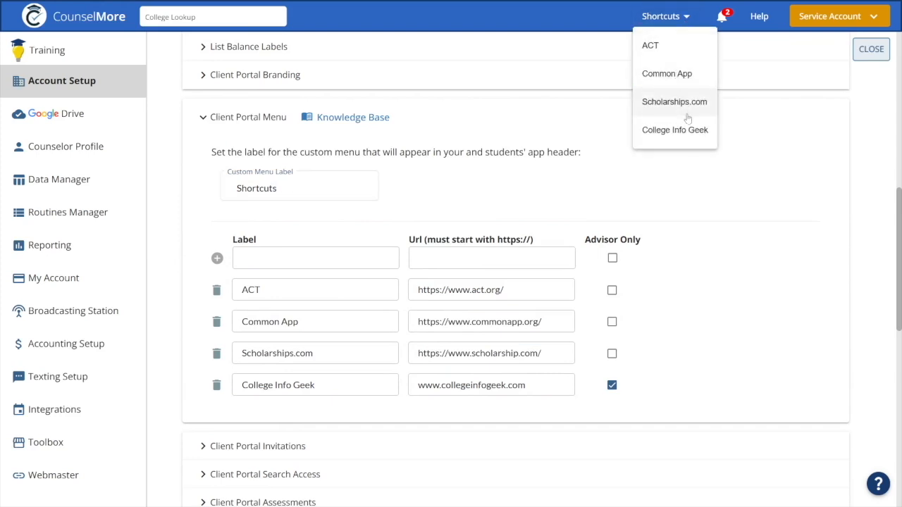
left_click(449, 135)
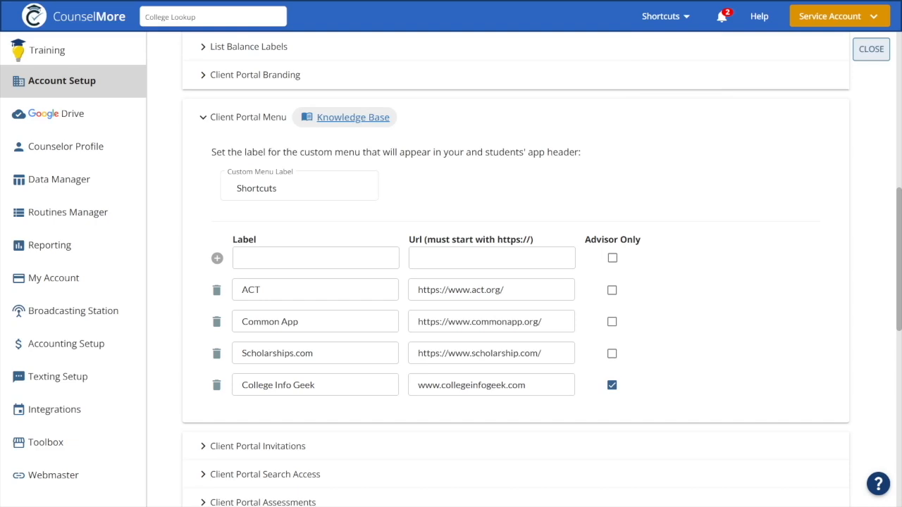
Open the Knowledge Base article for Historical Client Import and read through it
scroll(464, 197, "down", 6)
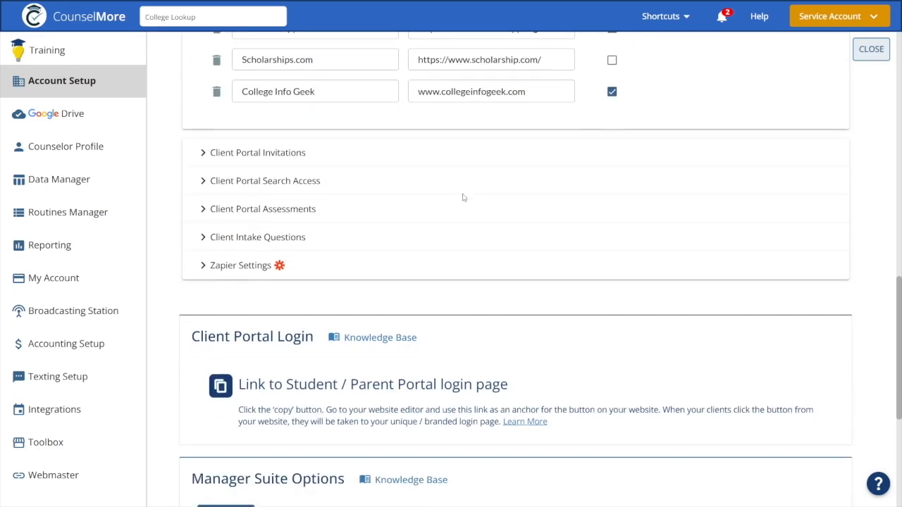
scroll(464, 197, "down", 2)
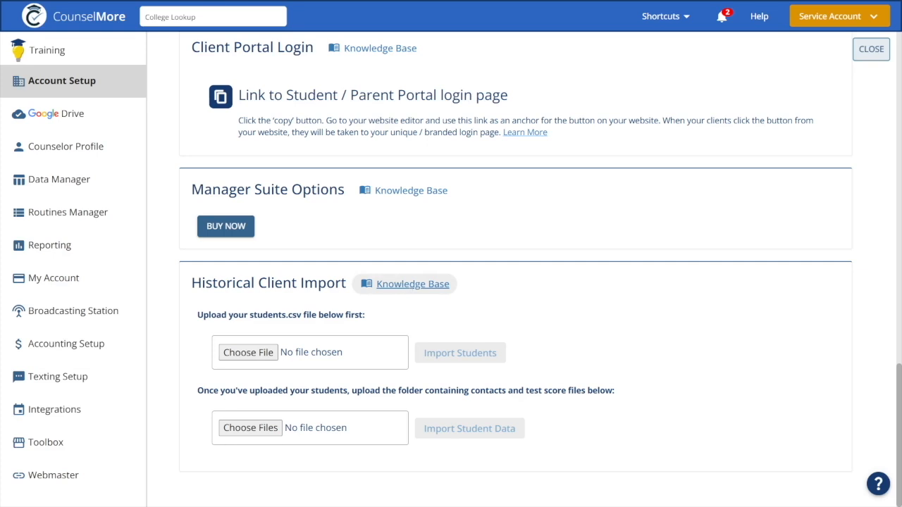
left_click(412, 284)
scroll(463, 286, "down", 3)
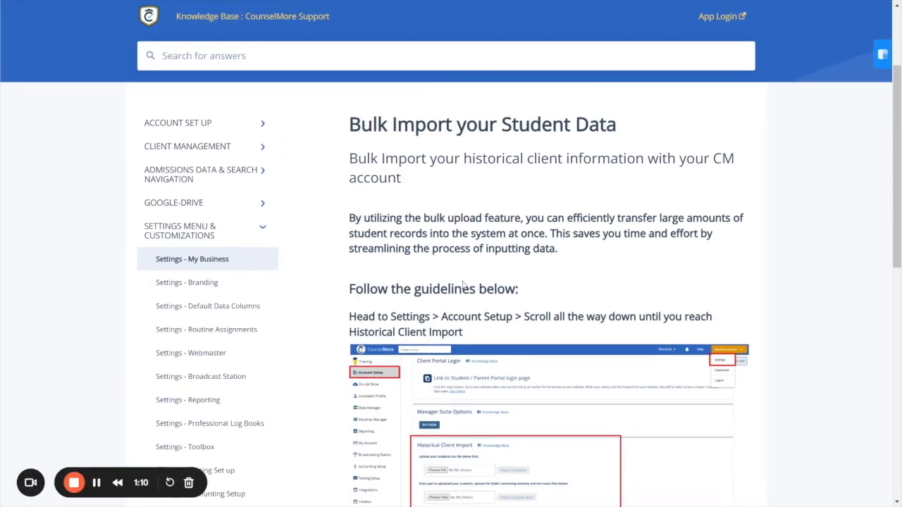
scroll(463, 285, "down", 2)
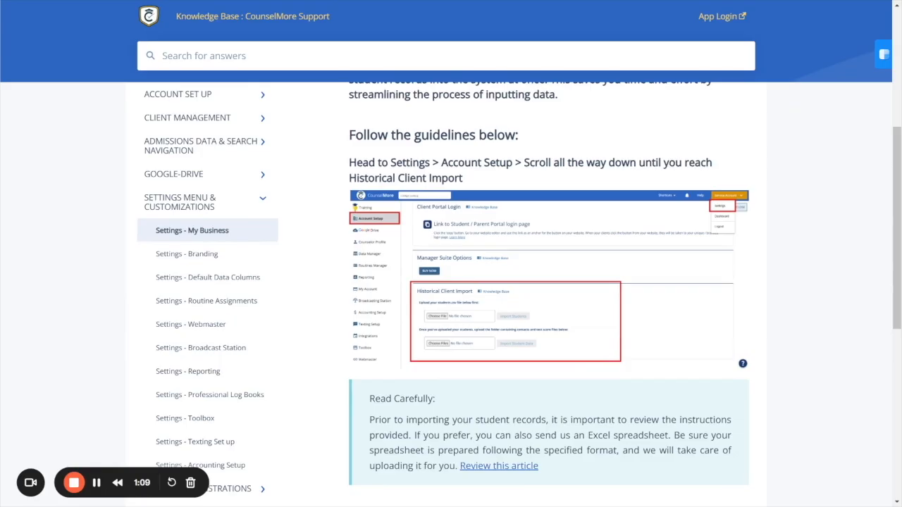